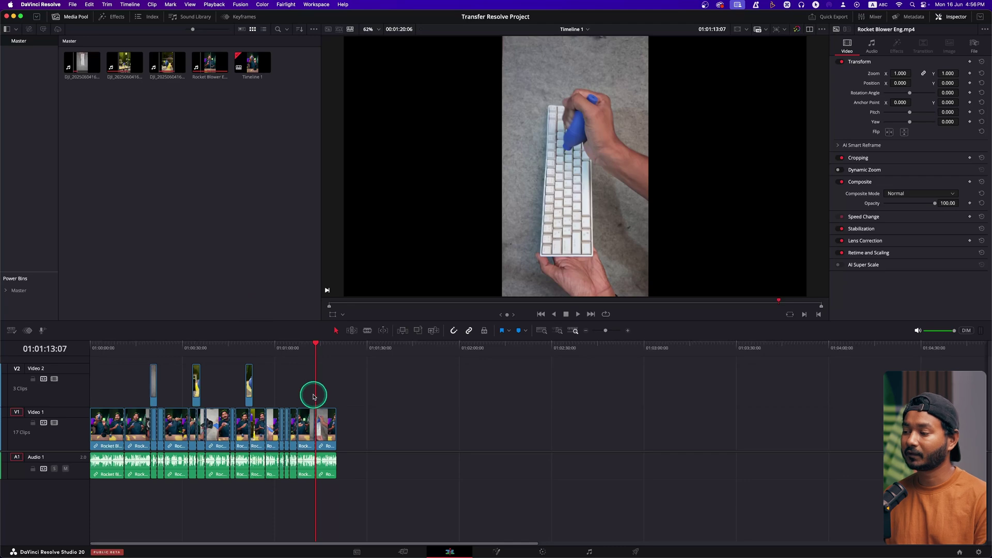
Start a File > Export Project for Transfer Resolve Project.drp, targeting the Class 1 folder
{"action": "left_click", "coordinate": [72, 5]}
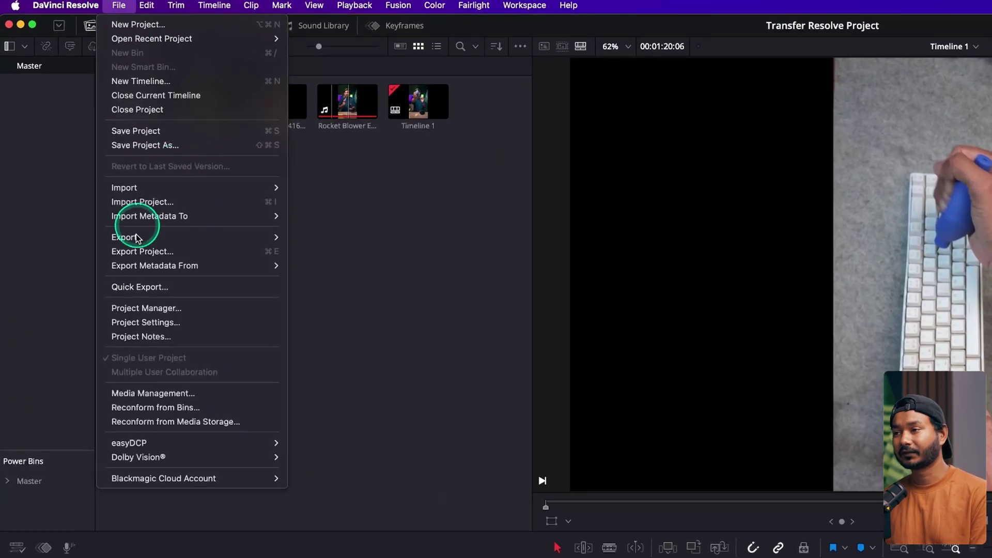
{"action": "left_click", "coordinate": [150, 253]}
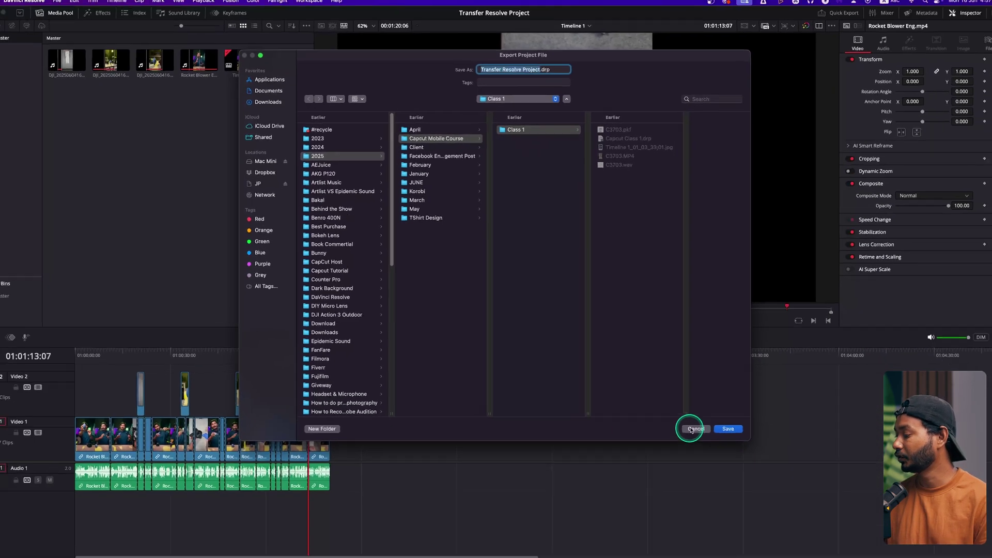
Cancel the .drp export, then open the Project Manager options for Transfer Resolve Project
{"action": "left_click", "coordinate": [726, 428]}
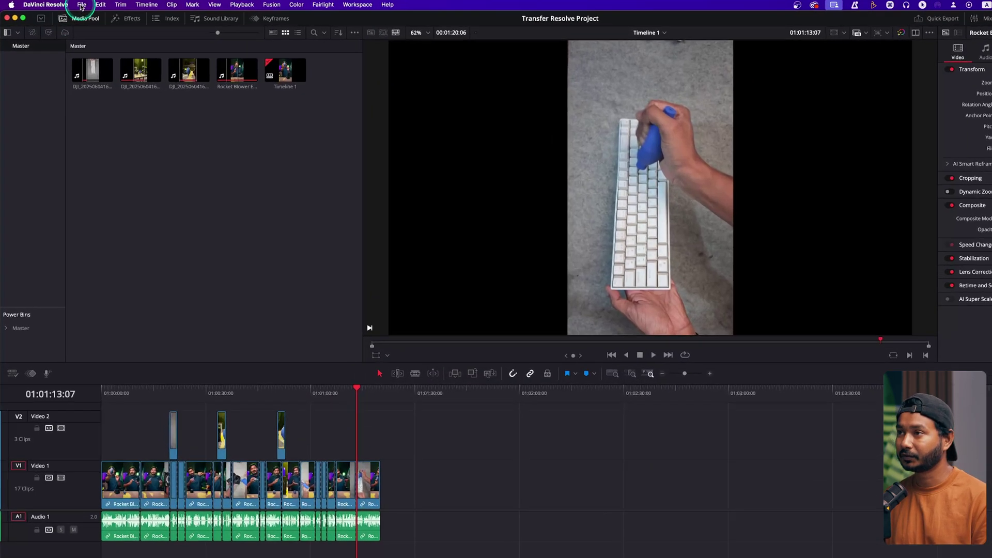
{"action": "left_click", "coordinate": [73, 4]}
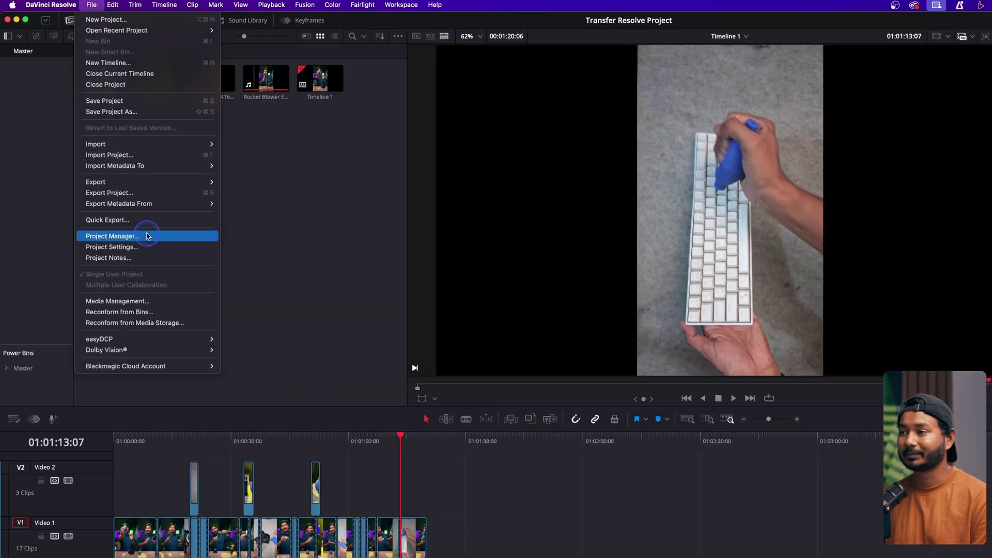
{"action": "left_click", "coordinate": [191, 308]}
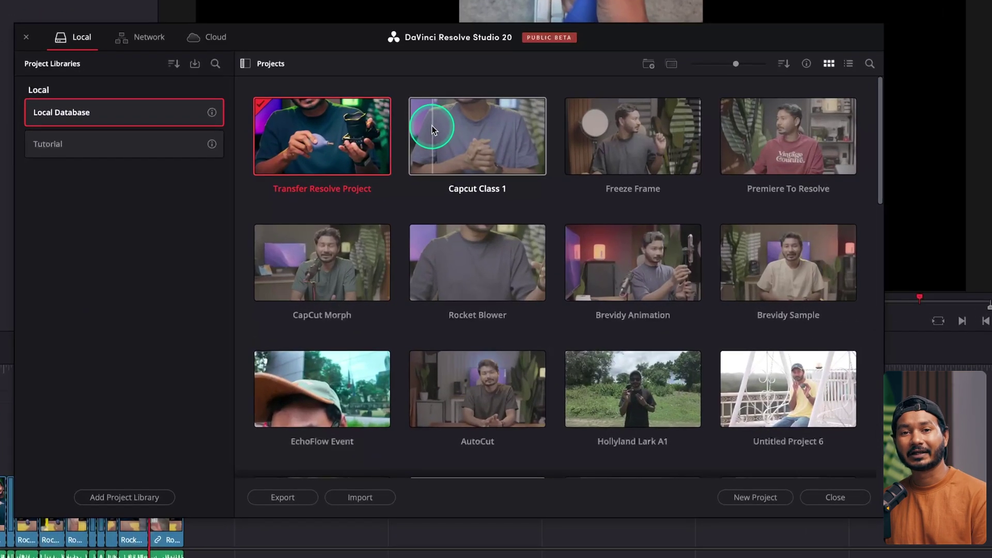
{"action": "right_click", "coordinate": [331, 144]}
Archive Transfer Resolve Project with its media as a .dra into Desktop > Resolve Project
{"action": "left_click", "coordinate": [379, 210]}
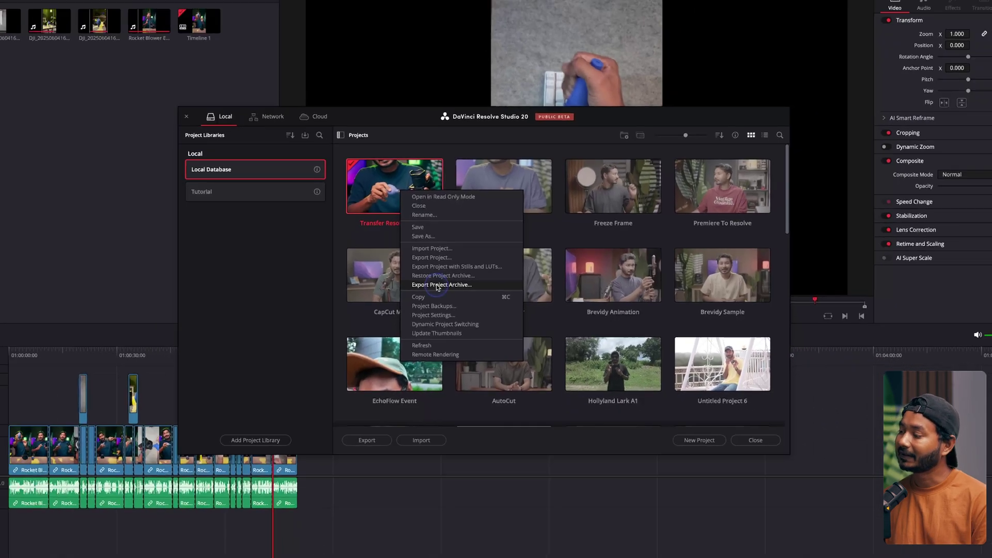
{"action": "left_click", "coordinate": [382, 278]}
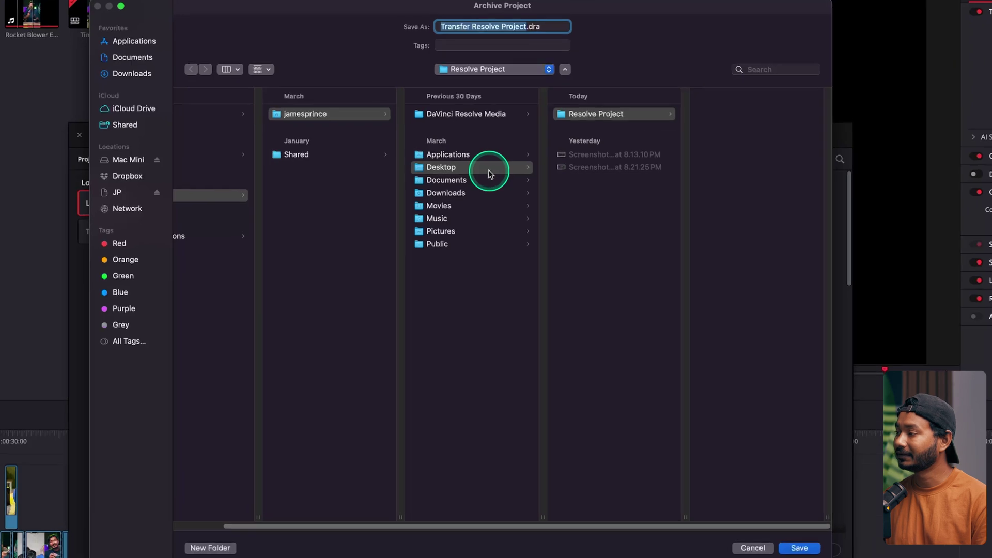
{"action": "left_click", "coordinate": [602, 132]}
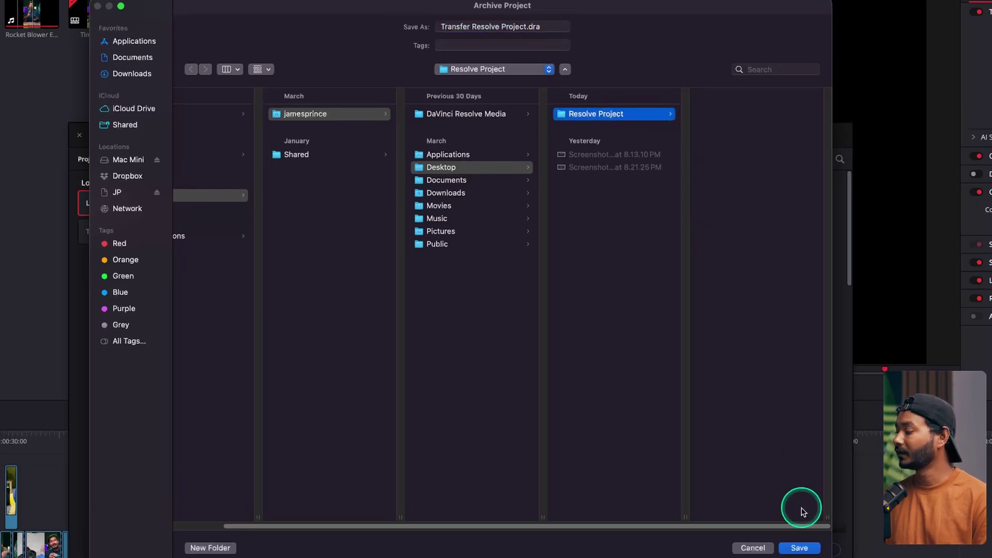
{"action": "left_click", "coordinate": [807, 549]}
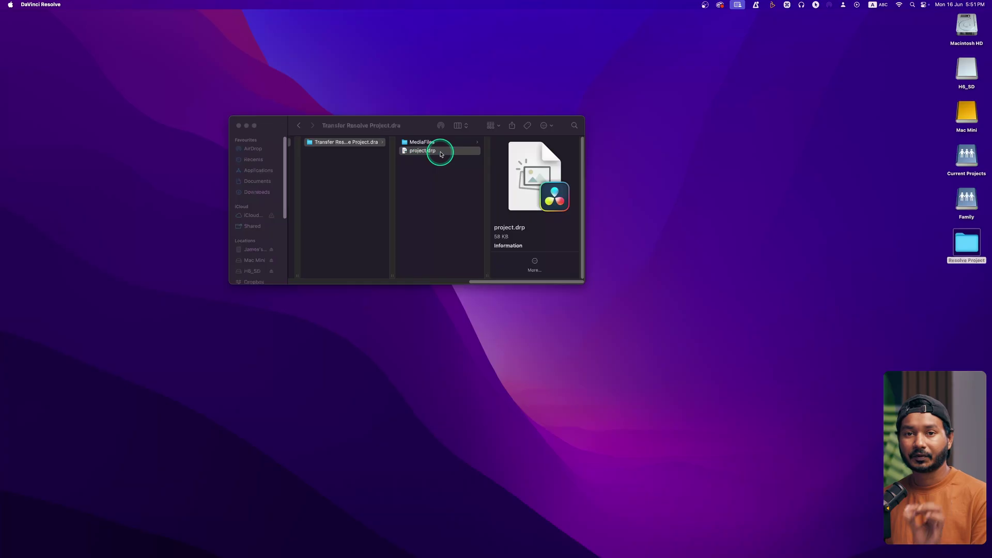
Double-click project.drp inside Transfer Resolve Project.dra to import it into Resolve
{"action": "double_click", "coordinate": [441, 151]}
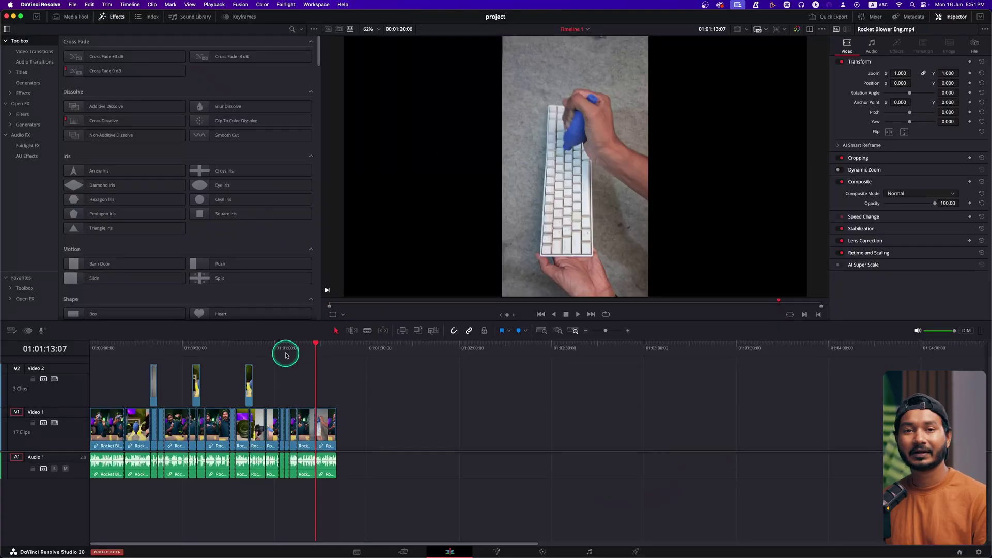
Scrub the playhead back to about 01:00:32 and show the Master bin's source clips
{"action": "left_click_drag", "start_coordinate": [285, 355], "coordinate": [189, 347]}
{"action": "left_click", "coordinate": [82, 55]}
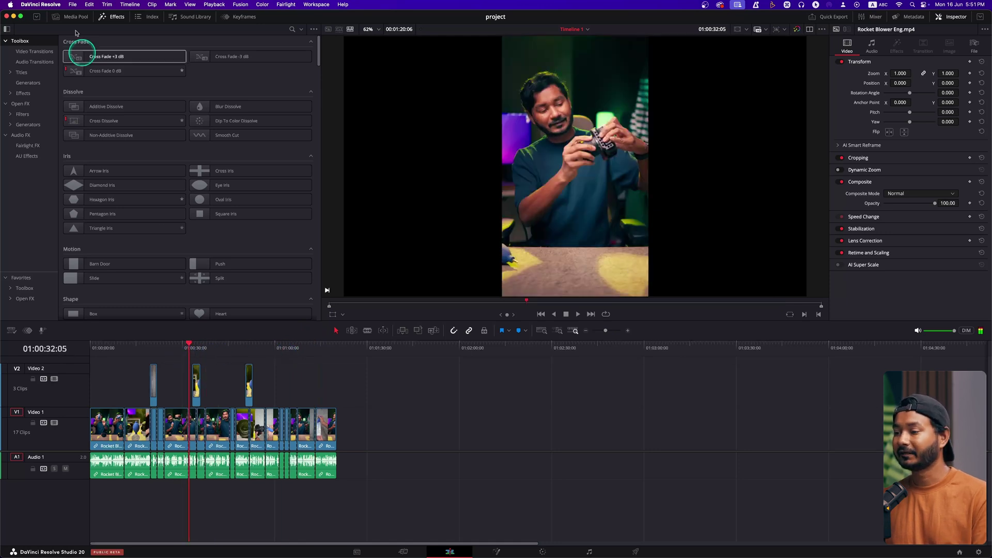
{"action": "left_click", "coordinate": [72, 16]}
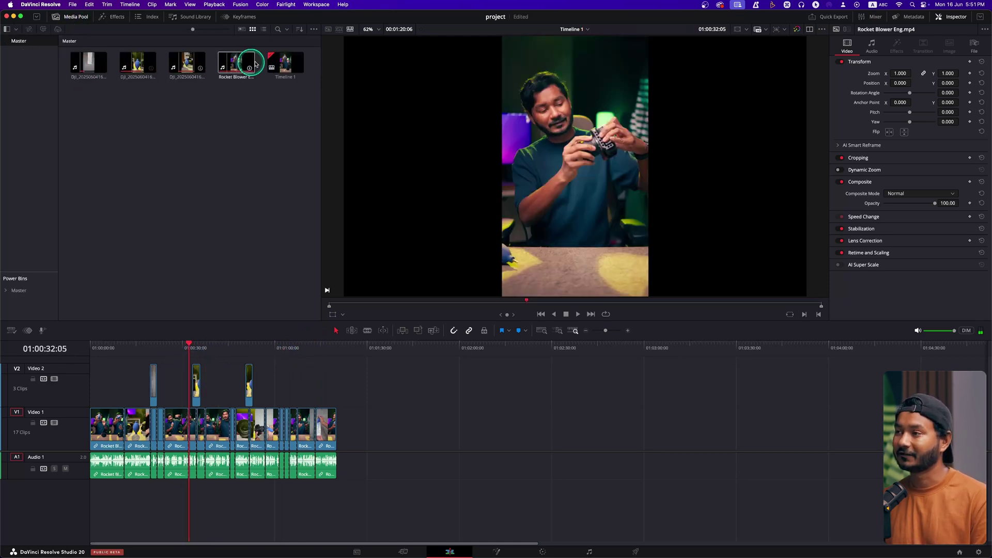